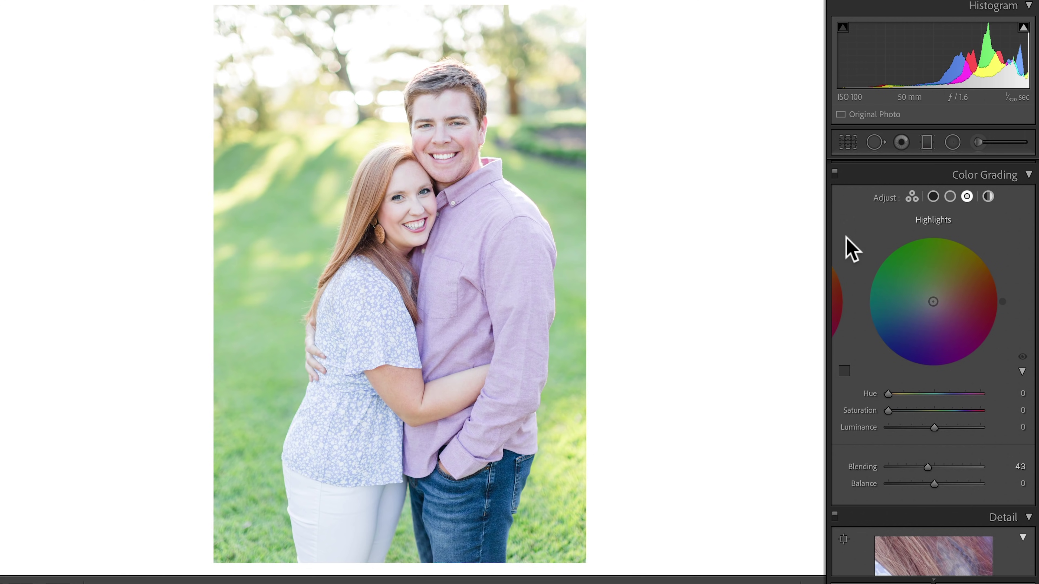
Set the color grading highlights to hue 35 and saturation 19.
{"action": "left_click", "coordinate": [1014, 394]}
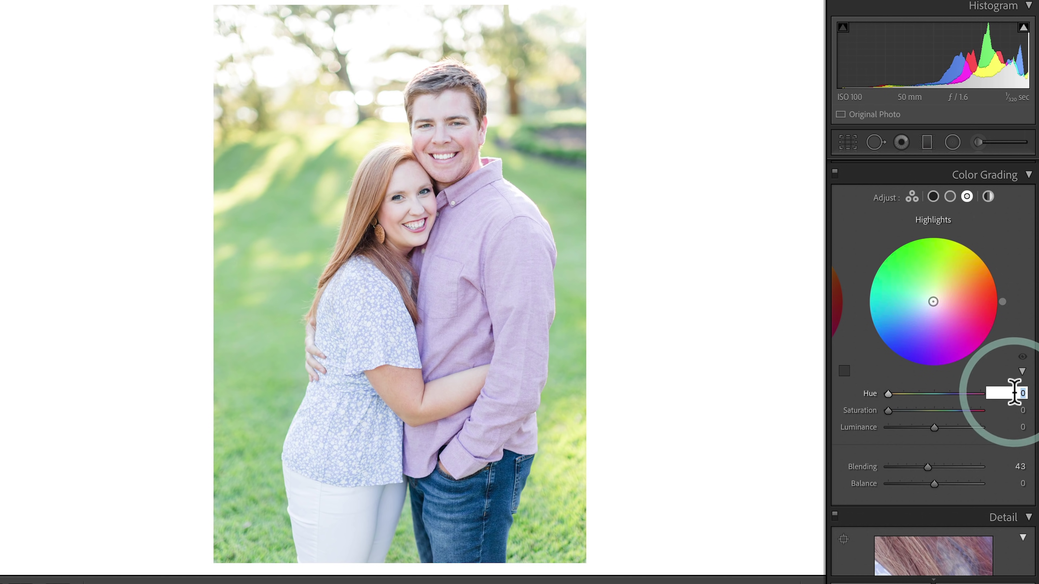
{"action": "type", "text": "35"}
{"action": "key", "text": "Return"}
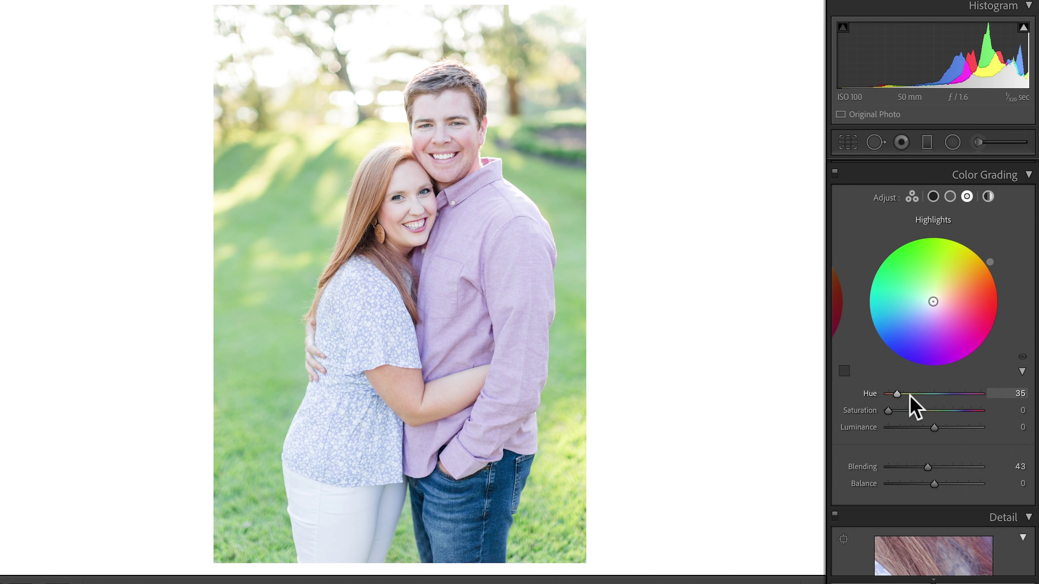
{"action": "left_click", "coordinate": [1016, 410]}
{"action": "type", "text": "20"}
{"action": "key", "text": "Return"}
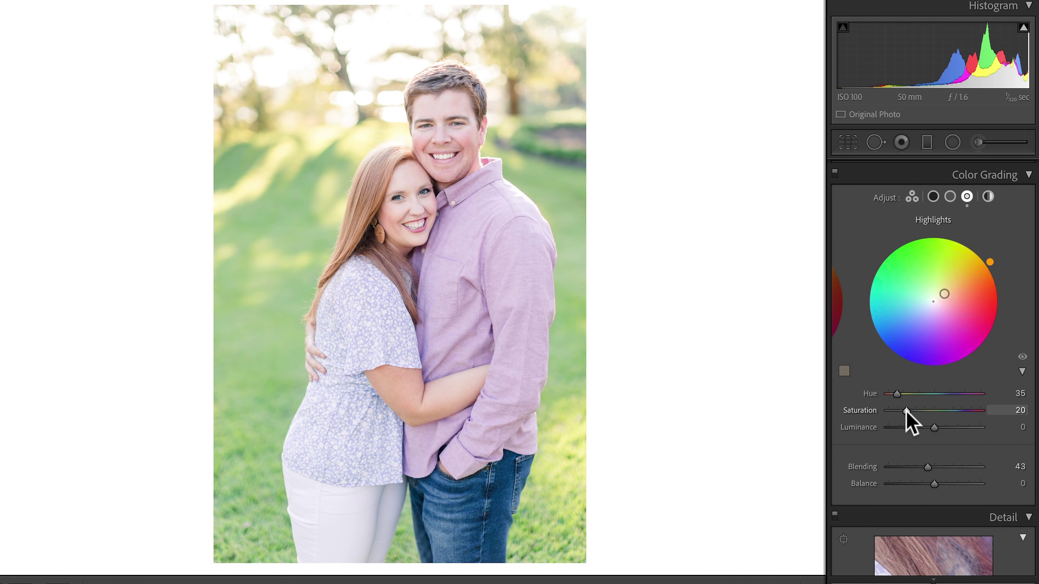
{"action": "mouse_move", "coordinate": [906, 410]}
{"action": "left_mouse_down"}
{"action": "mouse_move", "coordinate": [998, 410]}
{"action": "mouse_move", "coordinate": [898, 415]}
{"action": "mouse_move", "coordinate": [935, 417]}
{"action": "mouse_move", "coordinate": [898, 416]}
{"action": "mouse_move", "coordinate": [909, 414]}
{"action": "left_mouse_up"}
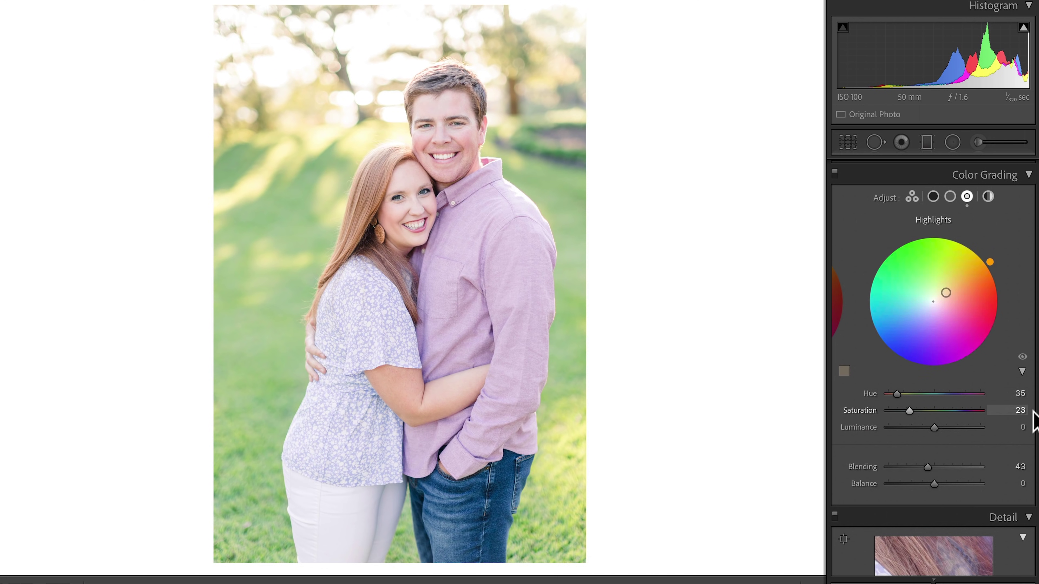
{"action": "left_click_drag", "start_coordinate": [909, 414], "coordinate": [905, 414]}
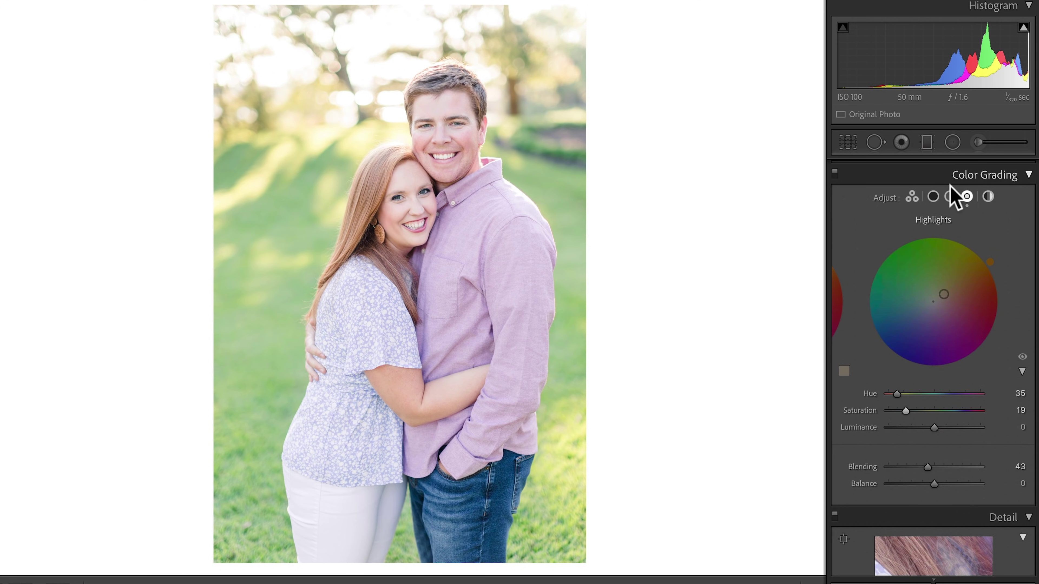
Set the color grading shadows to hue 35 and saturation about 12.
{"action": "left_click", "coordinate": [933, 197]}
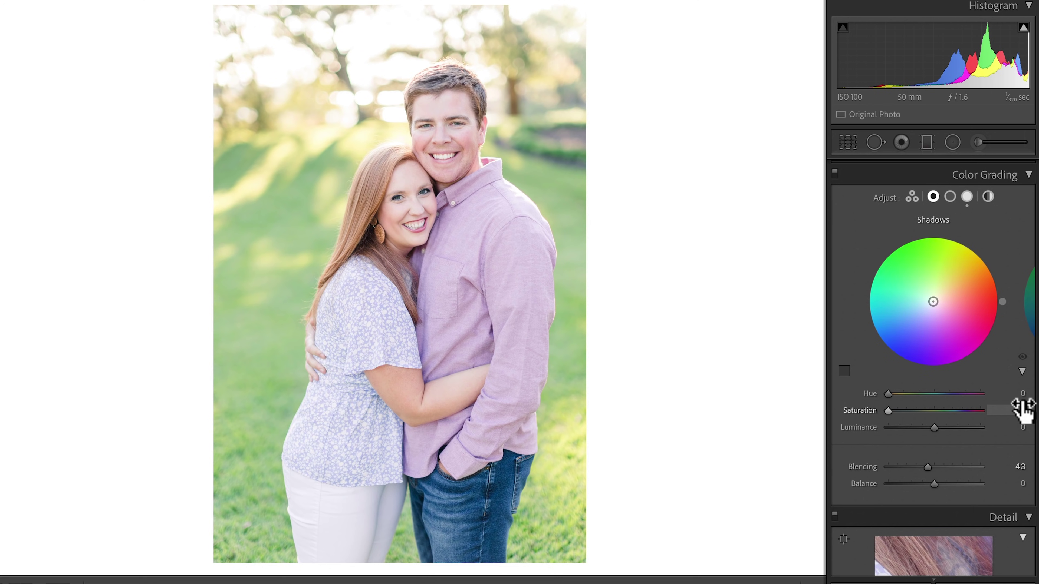
{"action": "left_click_drag", "start_coordinate": [1023, 411], "coordinate": [1028, 411]}
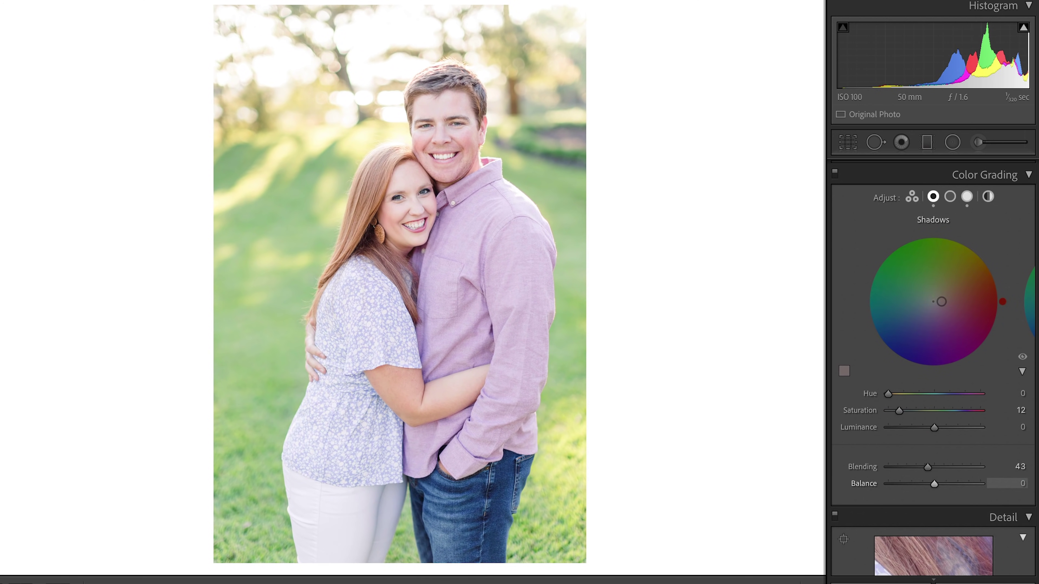
{"action": "left_click", "coordinate": [1022, 394]}
{"action": "type", "text": "35"}
{"action": "key", "text": "Return"}
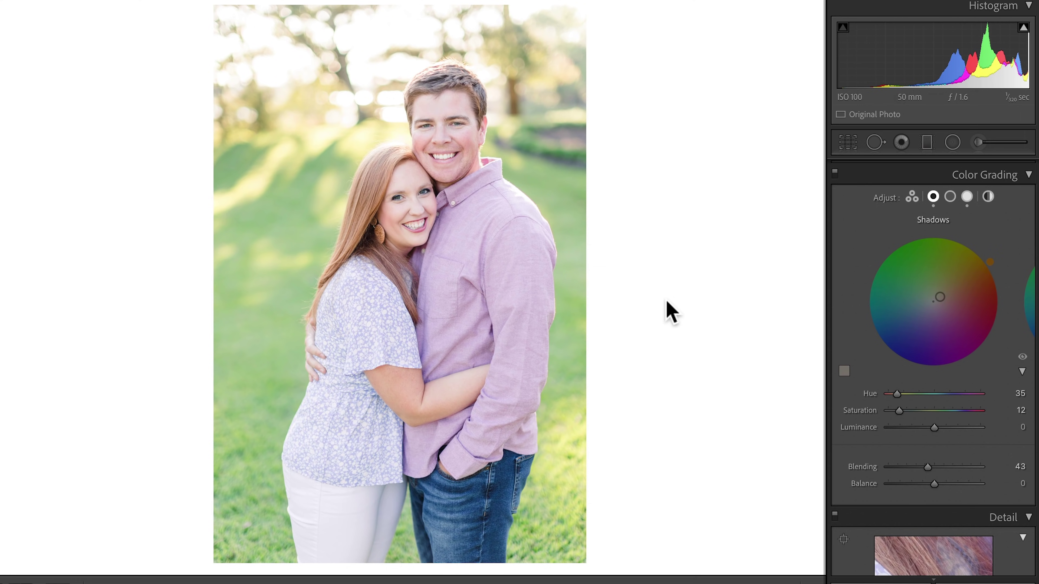
{"action": "left_click_drag", "start_coordinate": [900, 409], "coordinate": [899, 495]}
Set the color grading midtones to hue 35 and saturation 11.
{"action": "left_click", "coordinate": [951, 197]}
{"action": "left_click", "coordinate": [1021, 411]}
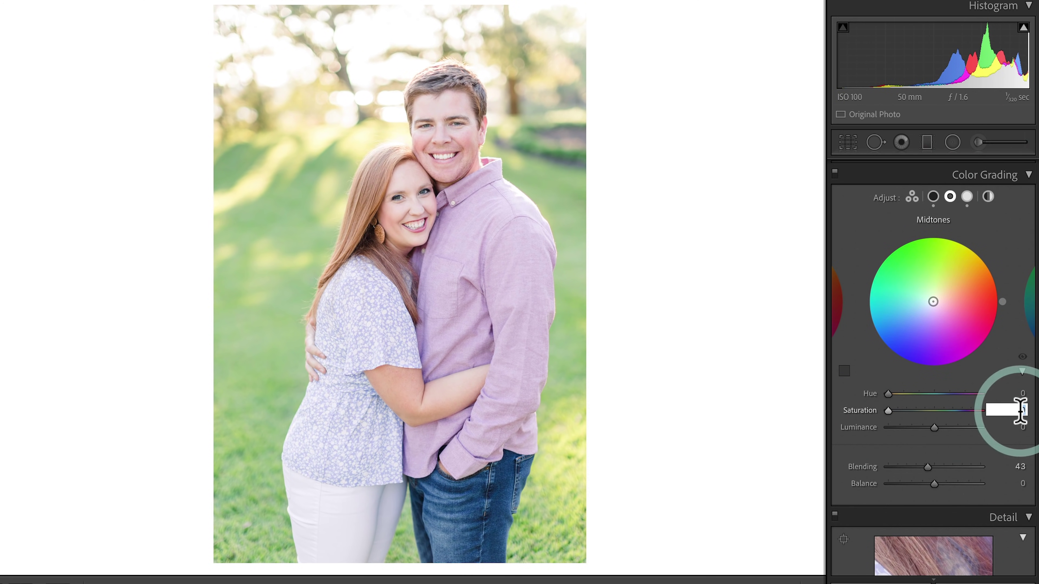
{"action": "left_click", "coordinate": [1023, 396]}
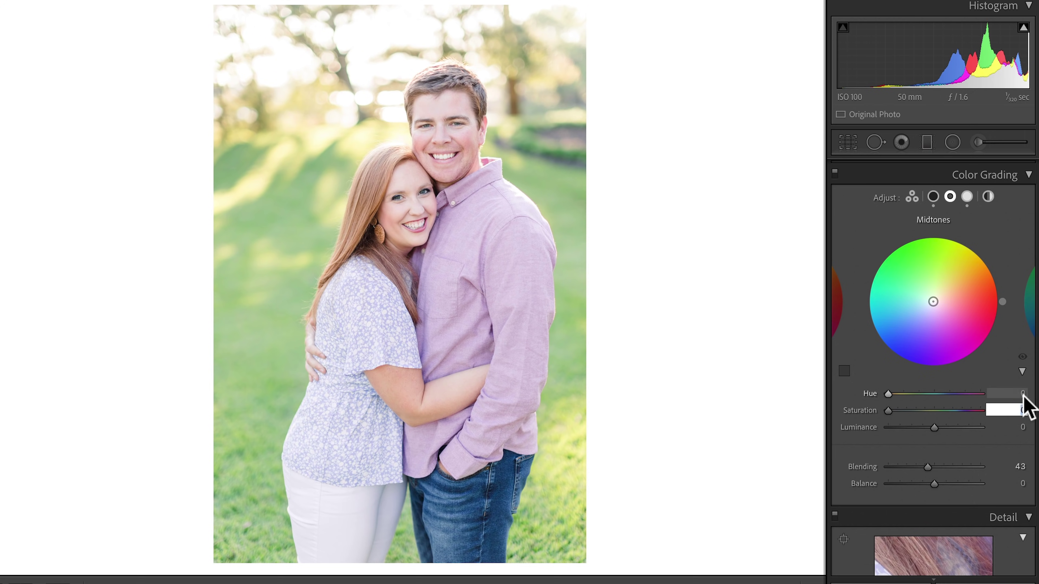
{"action": "type", "text": "35"}
{"action": "key", "text": "Return"}
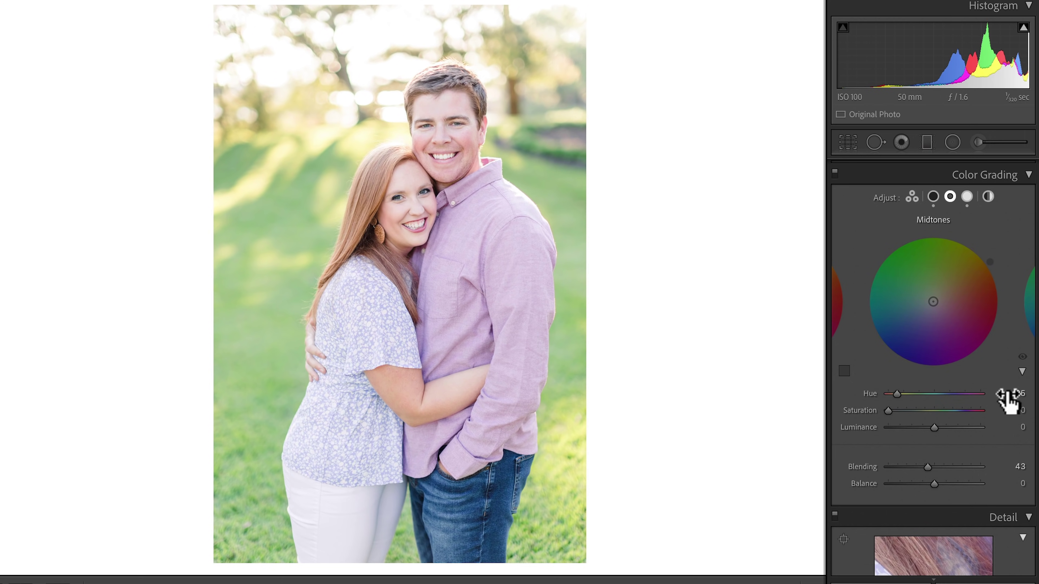
{"action": "left_click_drag", "start_coordinate": [887, 414], "coordinate": [900, 436]}
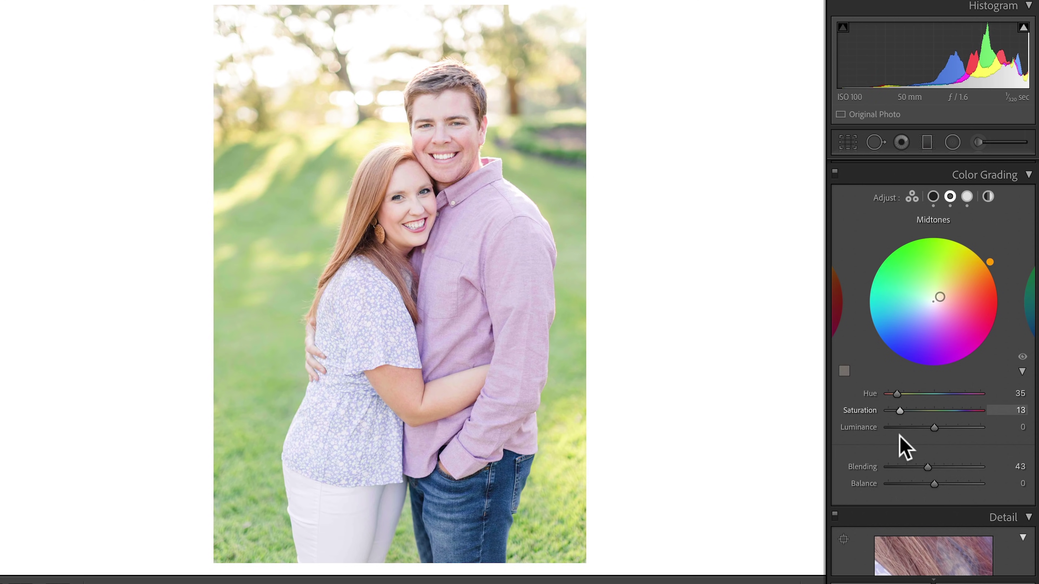
{"action": "mouse_move", "coordinate": [900, 436]}
{"action": "left_mouse_down"}
{"action": "mouse_move", "coordinate": [888, 436]}
{"action": "mouse_move", "coordinate": [951, 435]}
{"action": "mouse_move", "coordinate": [888, 436]}
{"action": "mouse_move", "coordinate": [897, 436]}
{"action": "left_mouse_up"}
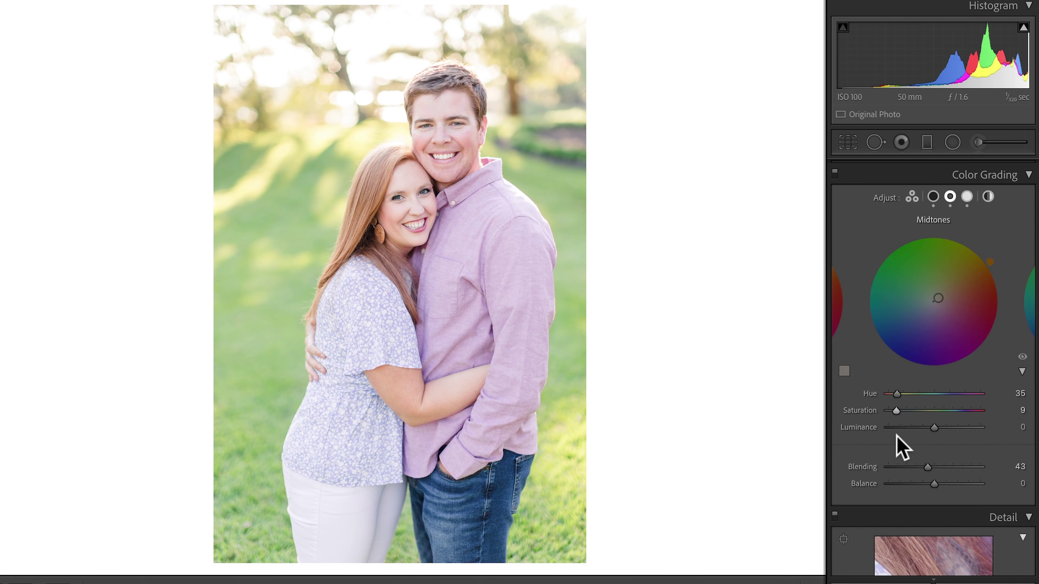
{"action": "left_click_drag", "start_coordinate": [897, 410], "coordinate": [902, 411]}
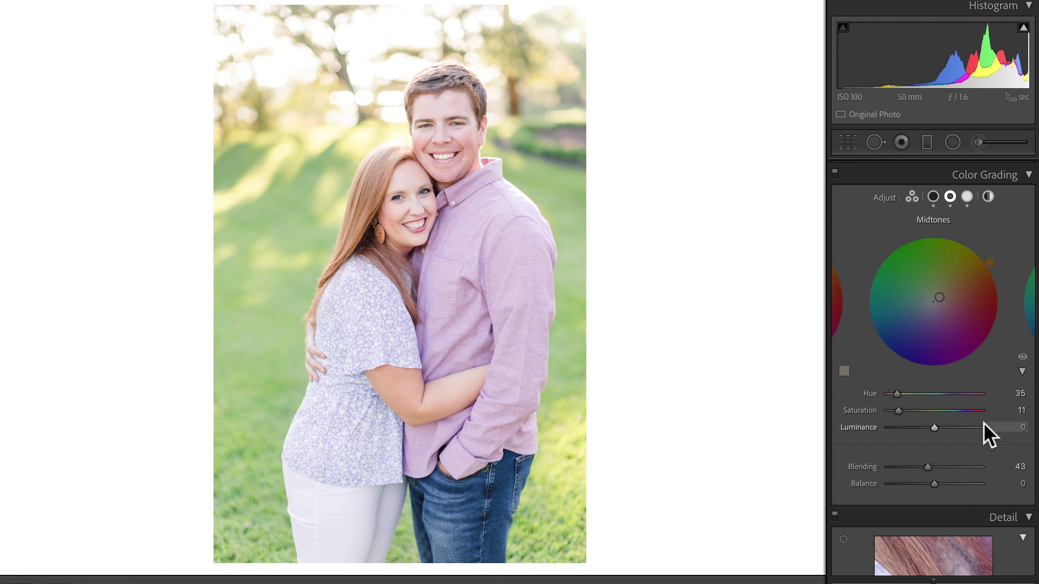
Try a midtones luminance of +15 in the color grading, and settle on -25.
{"action": "left_click", "coordinate": [1021, 427]}
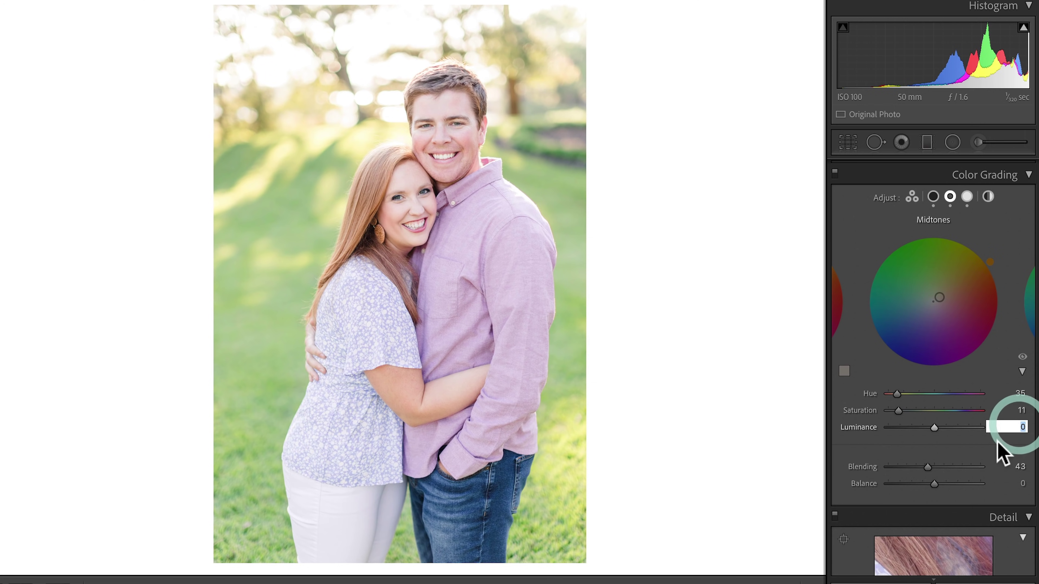
{"action": "type", "text": "15"}
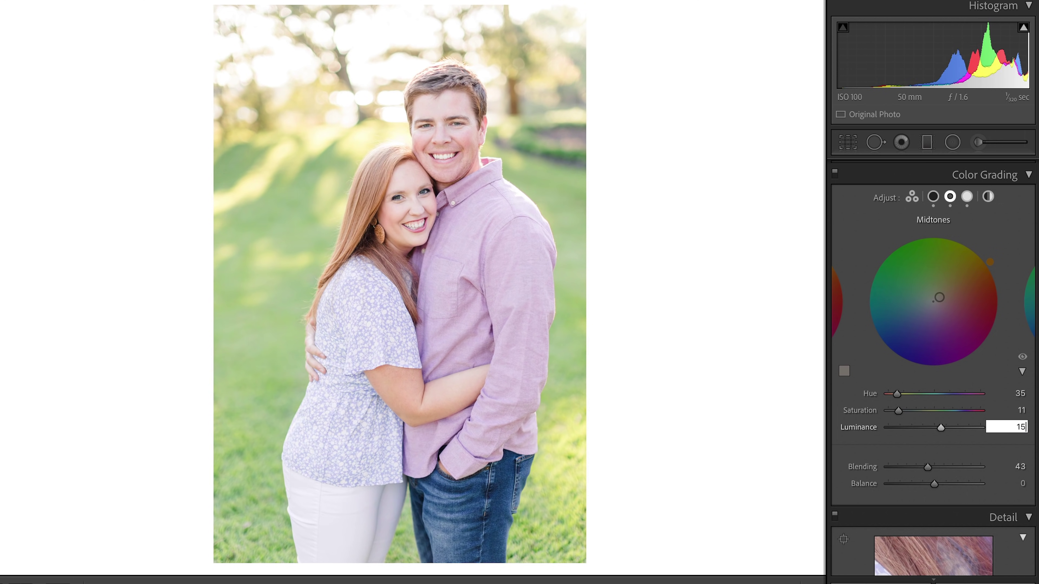
{"action": "key", "text": "Return"}
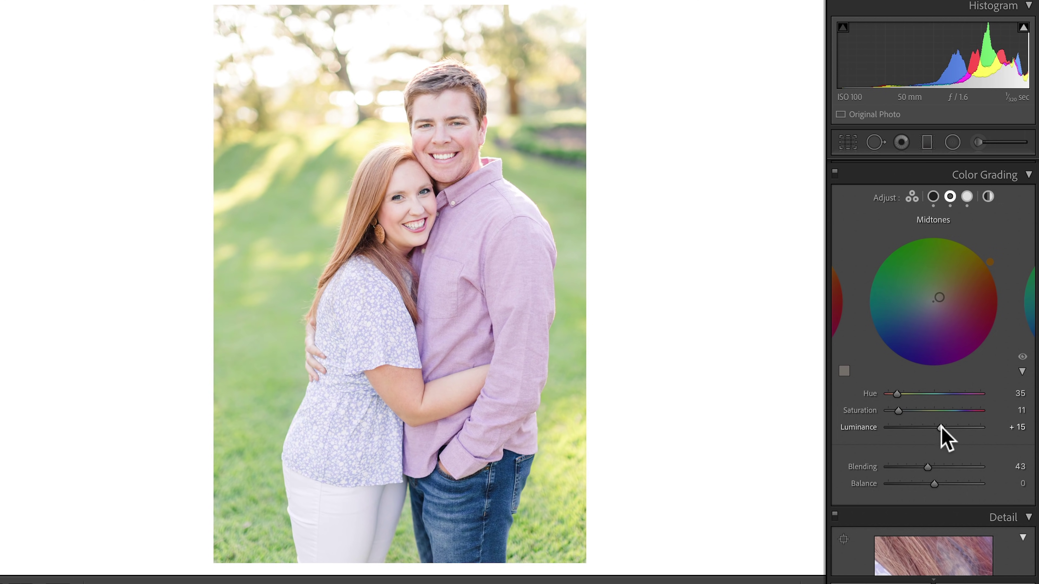
{"action": "mouse_move", "coordinate": [940, 428]}
{"action": "left_mouse_down"}
{"action": "mouse_move", "coordinate": [918, 428]}
{"action": "mouse_move", "coordinate": [972, 428]}
{"action": "mouse_move", "coordinate": [905, 430]}
{"action": "mouse_move", "coordinate": [965, 429]}
{"action": "mouse_move", "coordinate": [923, 434]}
{"action": "left_mouse_up"}
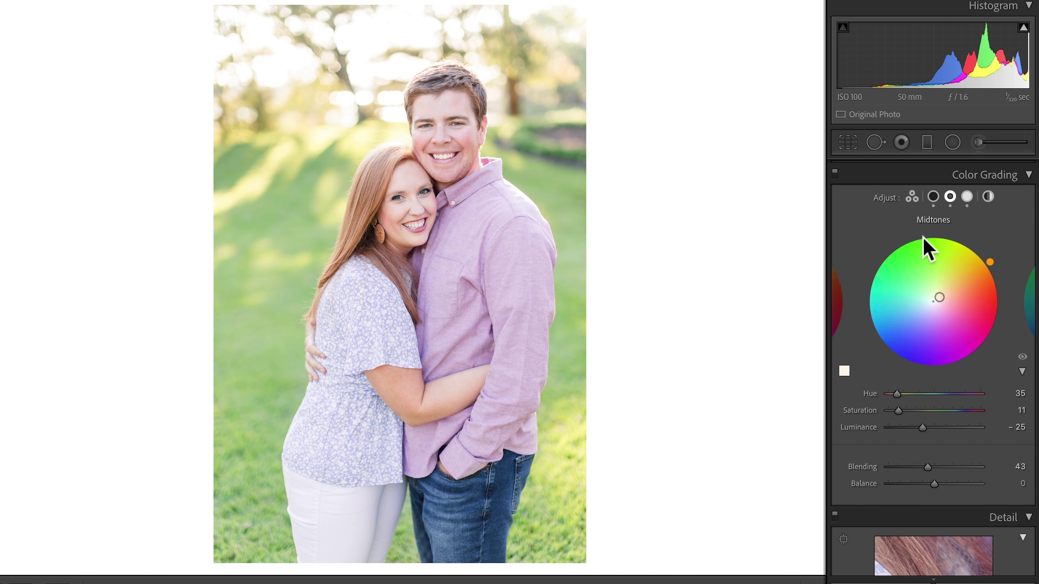
Raise the luminance of the color grading highlights to +4.
{"action": "left_click", "coordinate": [967, 197]}
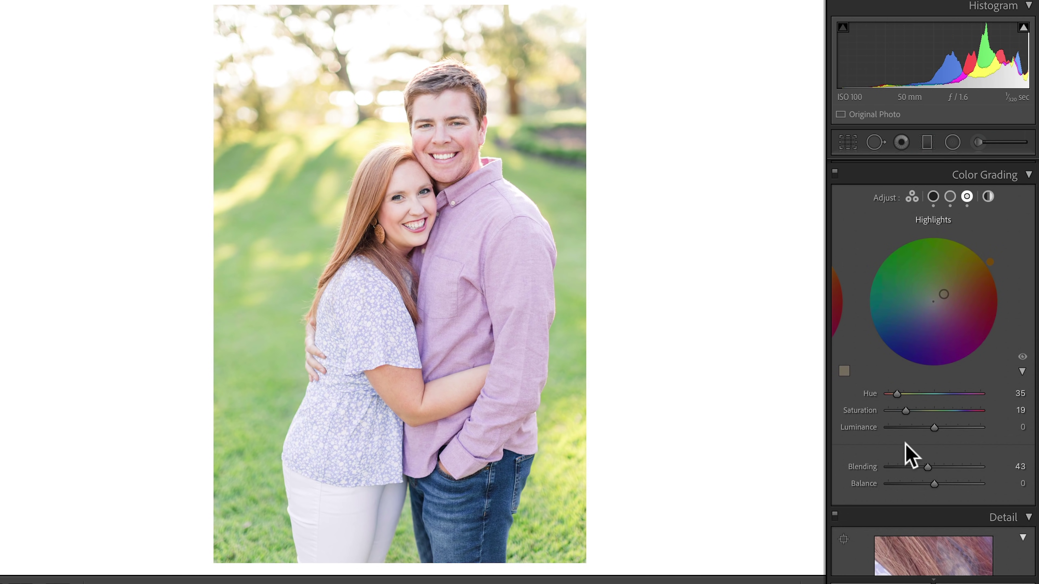
{"action": "left_click", "coordinate": [1019, 427]}
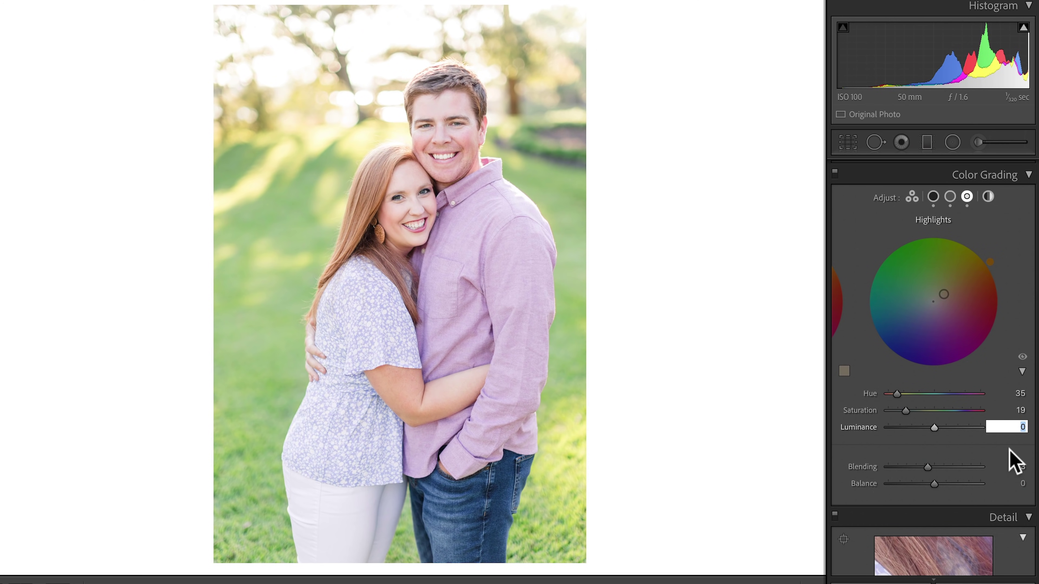
{"action": "left_click", "coordinate": [913, 451]}
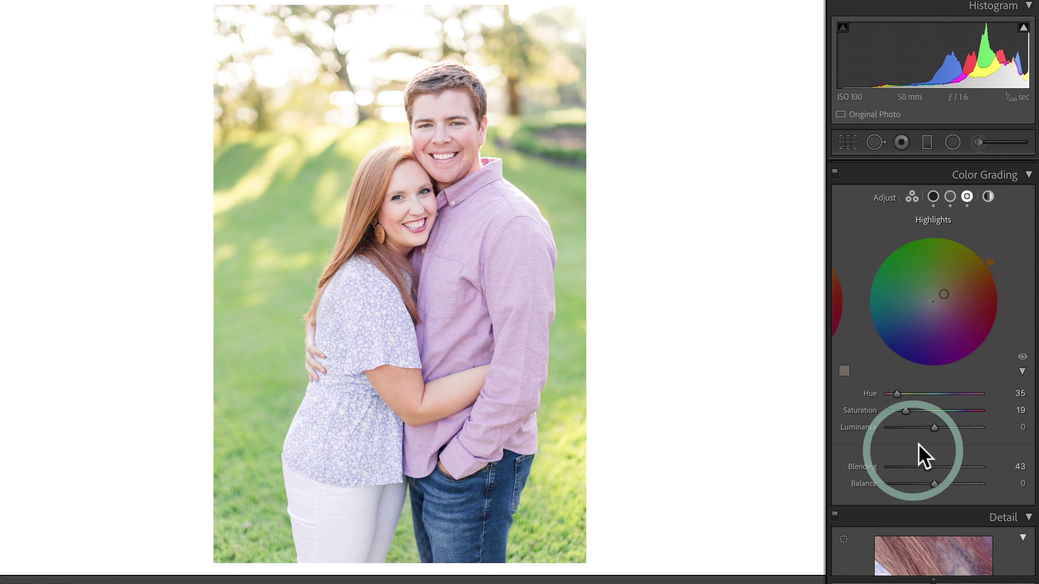
{"action": "mouse_move", "coordinate": [936, 430]}
{"action": "left_mouse_down"}
{"action": "mouse_move", "coordinate": [884, 433]}
{"action": "mouse_move", "coordinate": [963, 434]}
{"action": "mouse_move", "coordinate": [893, 434]}
{"action": "mouse_move", "coordinate": [954, 434]}
{"action": "mouse_move", "coordinate": [926, 435]}
{"action": "mouse_move", "coordinate": [938, 435]}
{"action": "left_mouse_up"}
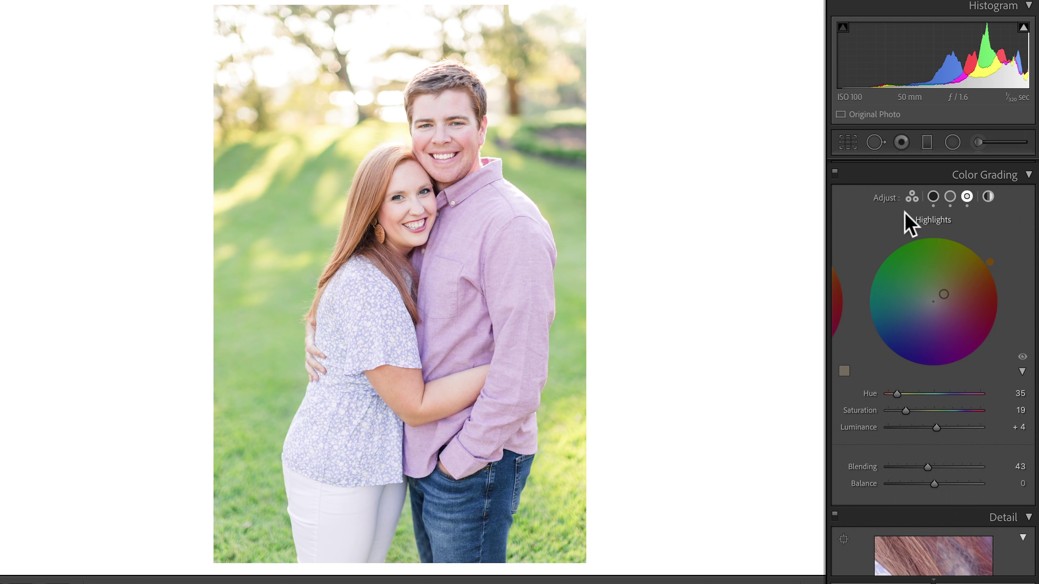
Switch the color grading back to the midtones adjustments.
{"action": "left_click", "coordinate": [950, 197]}
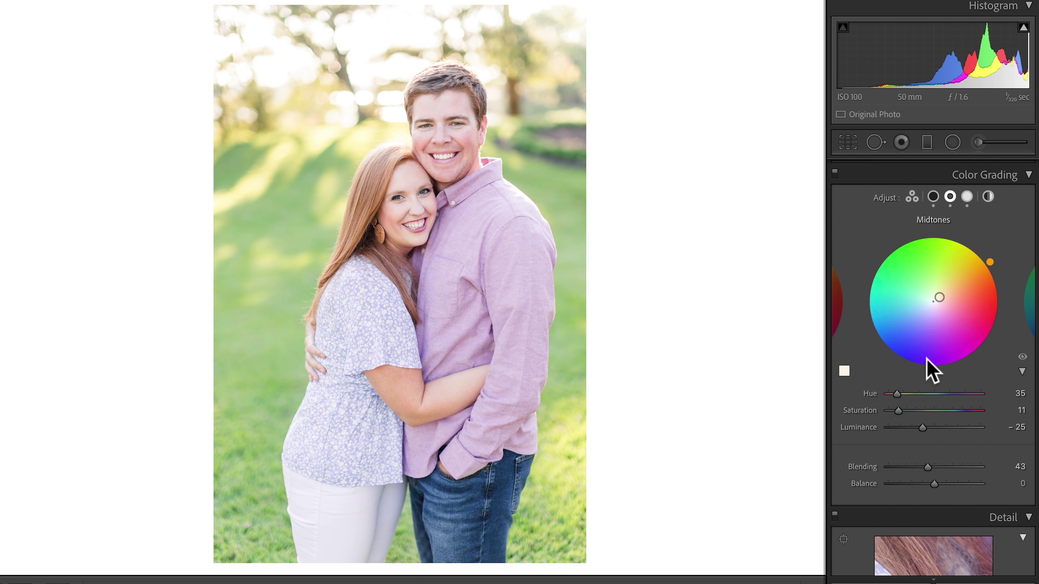